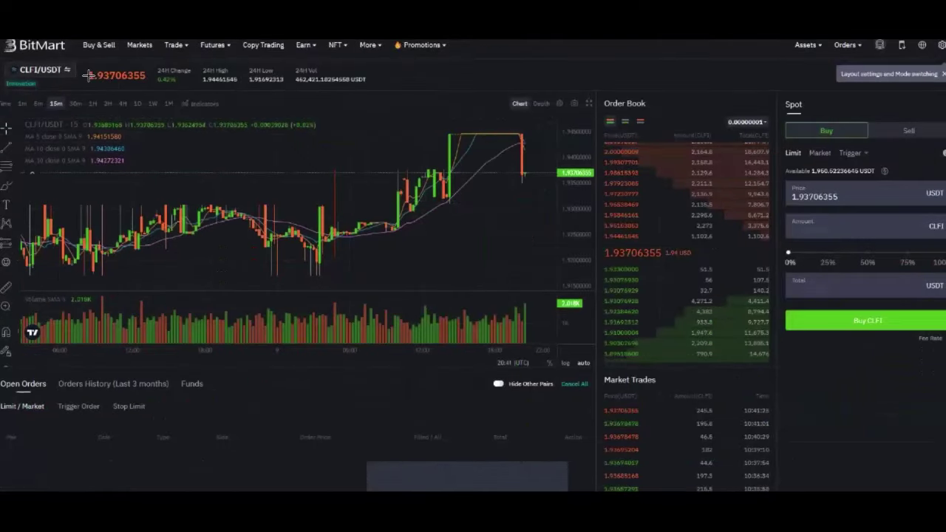
- Set up a market buy order for CLFI with a total of 237 USDT
double_click(106, 76)
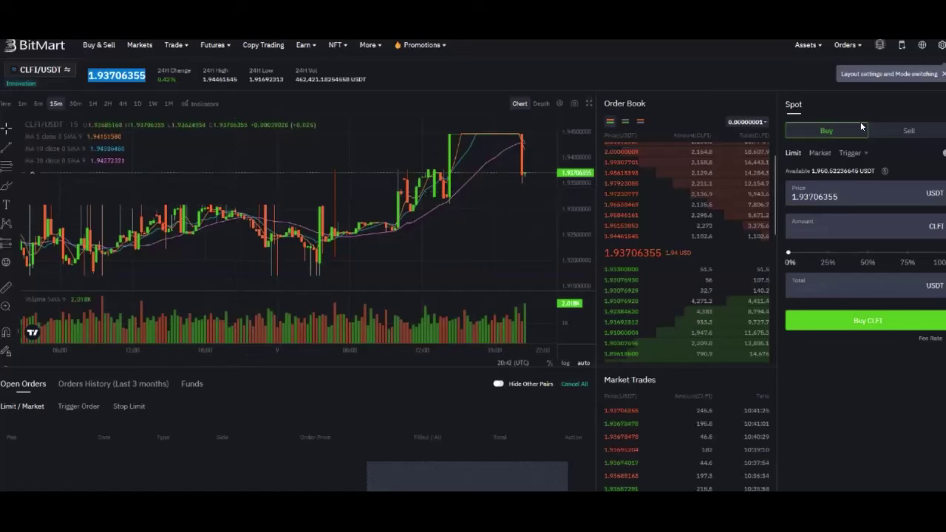
click(818, 153)
click(819, 224)
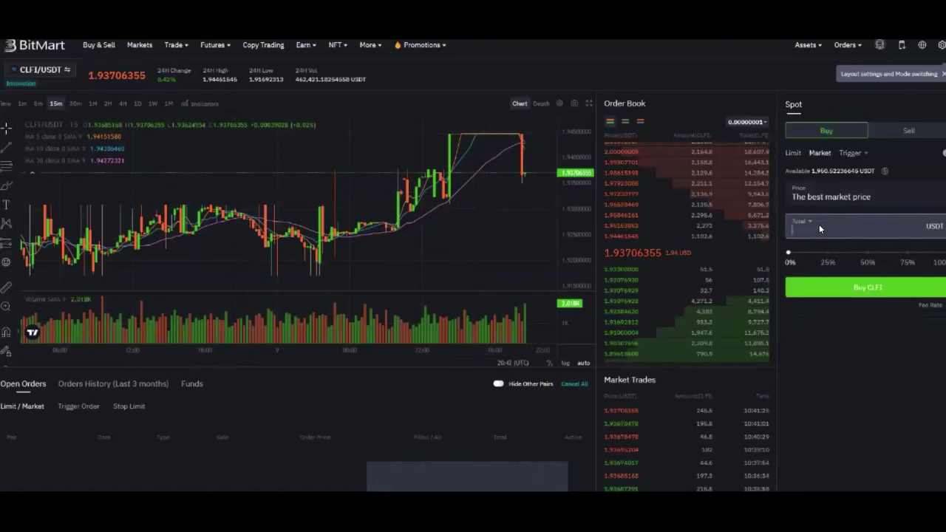
text(237)
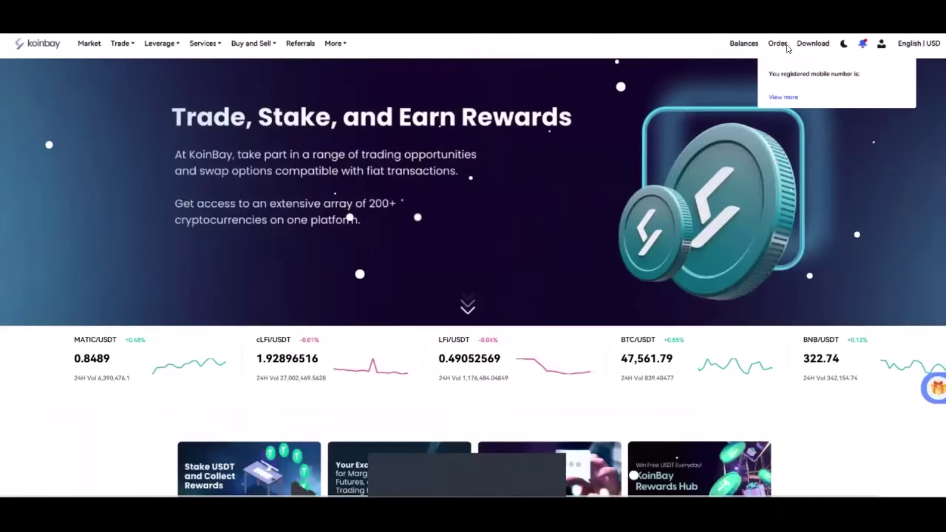
- Switch to KoinBay, search the spot markets for clfi and open the cLFi/USDT trading page
mouse_move(764, 41)
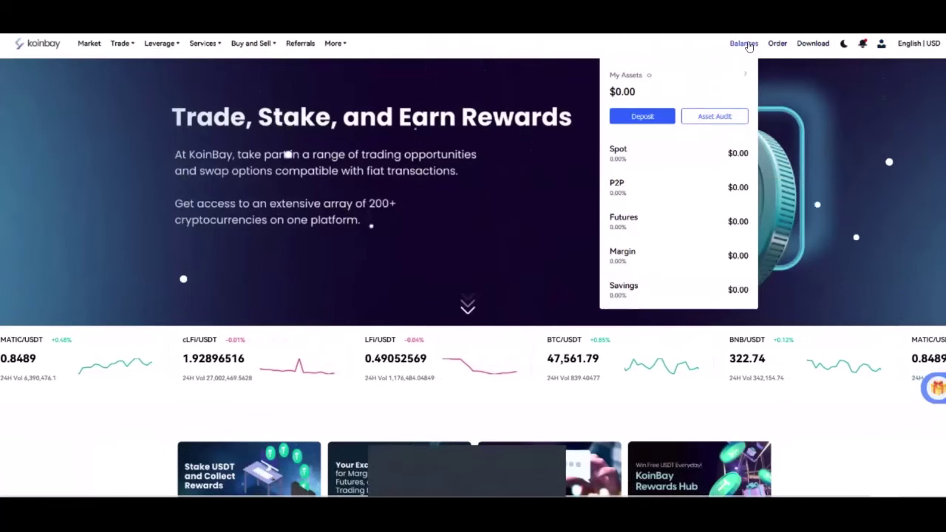
mouse_move(120, 49)
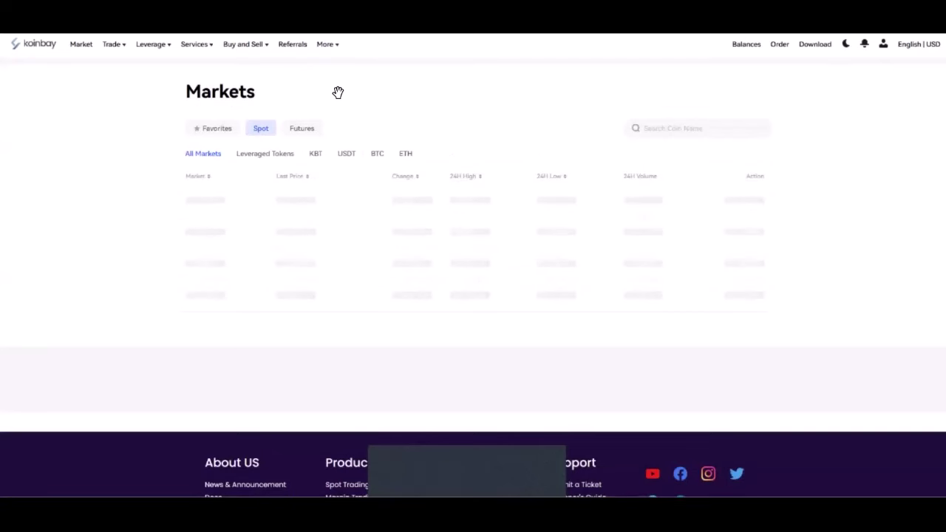
click(676, 128)
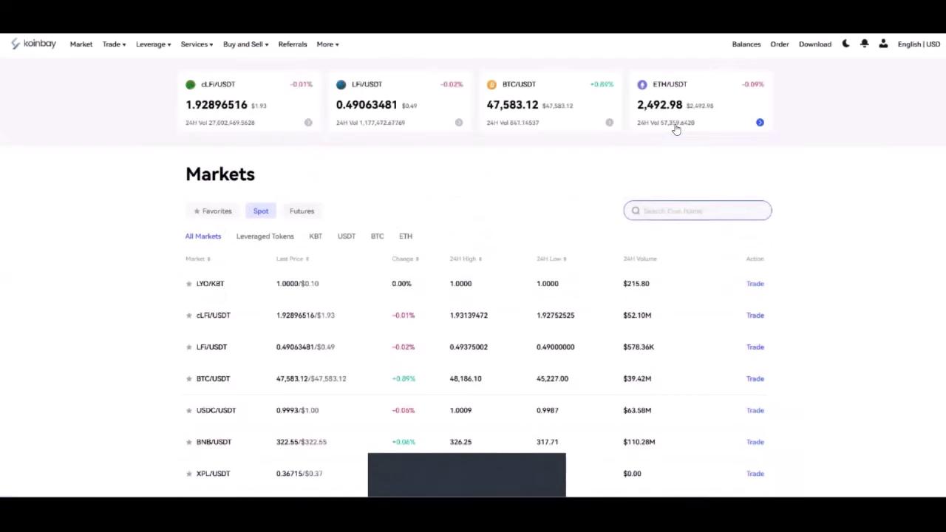
text(clfi)
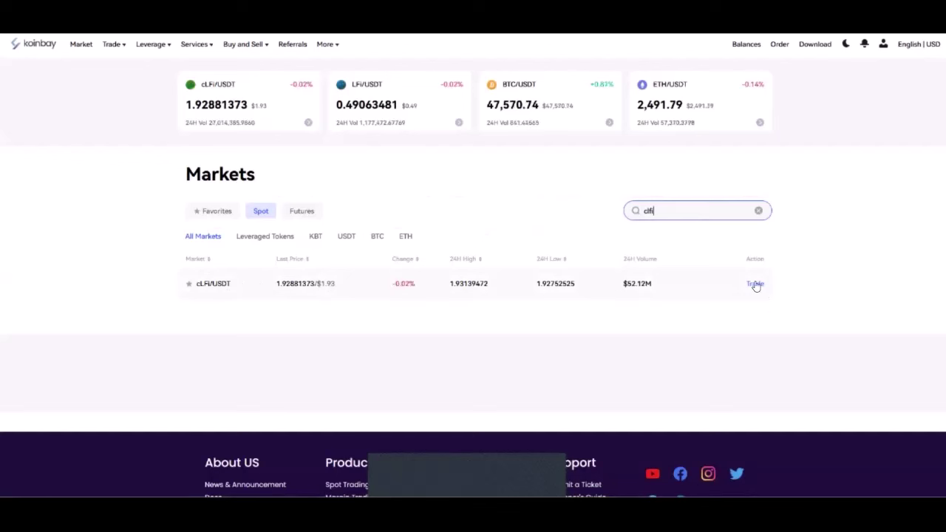
click(820, 214)
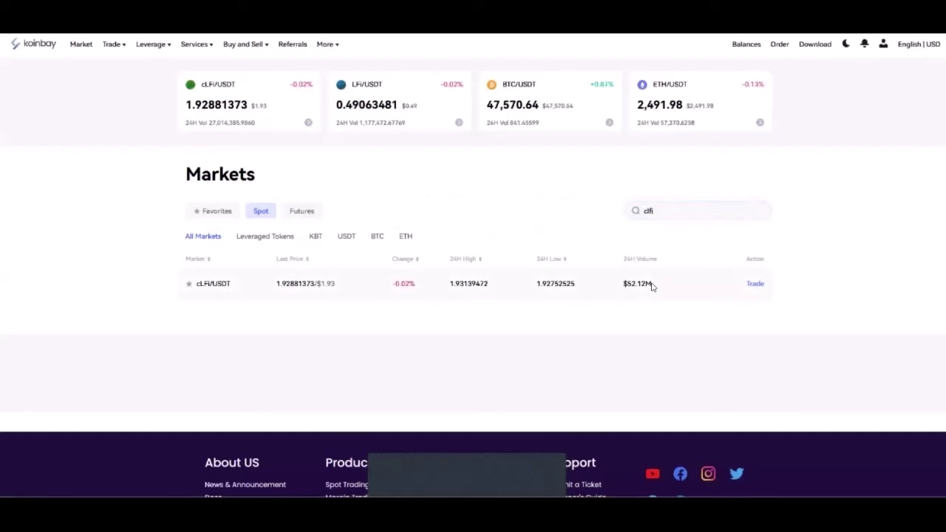
drag(653, 285, 622, 285)
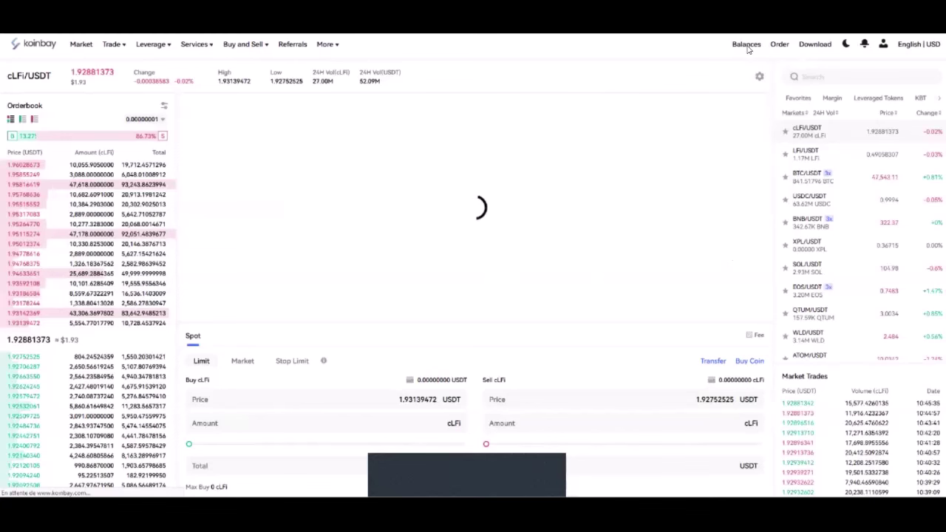
- Open the withdrawal form from the KoinBay spot account and choose cLFi as the coin
click(747, 44)
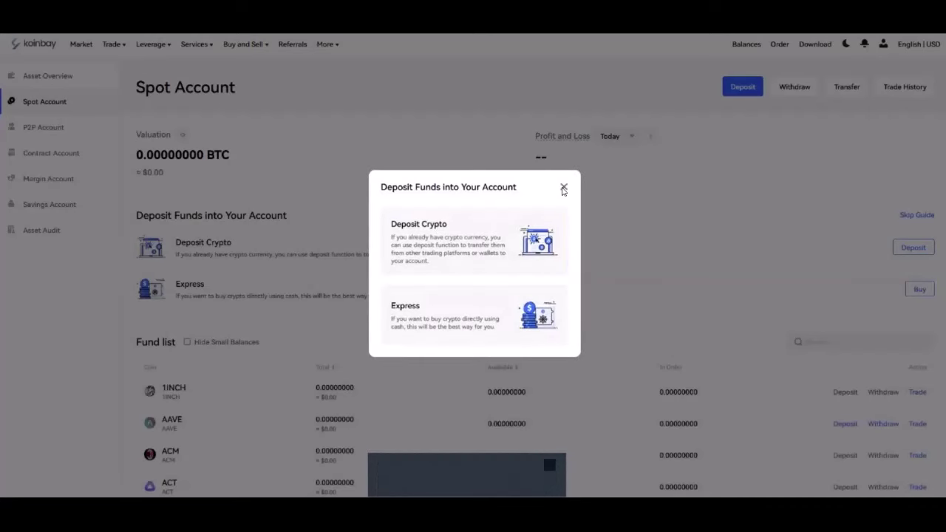
click(563, 189)
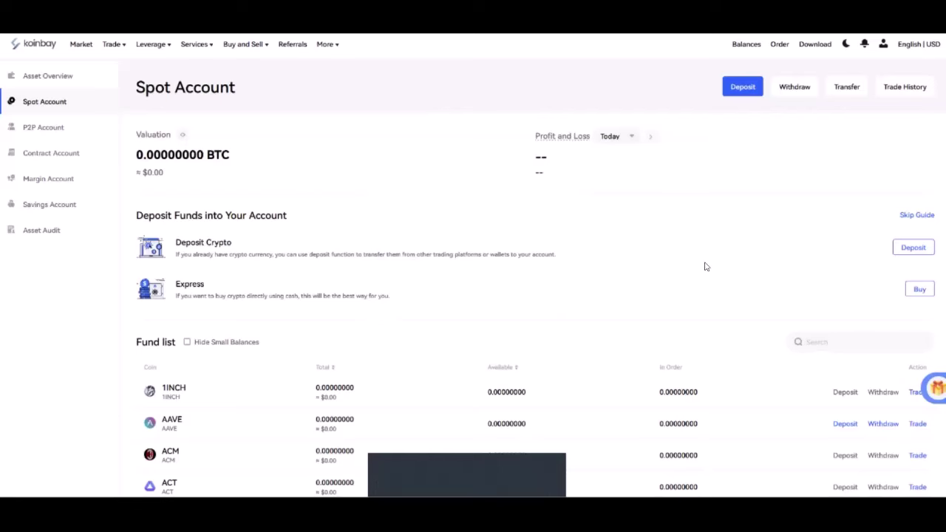
scroll(665, 259, down, 3)
scroll(541, 192, up, 3)
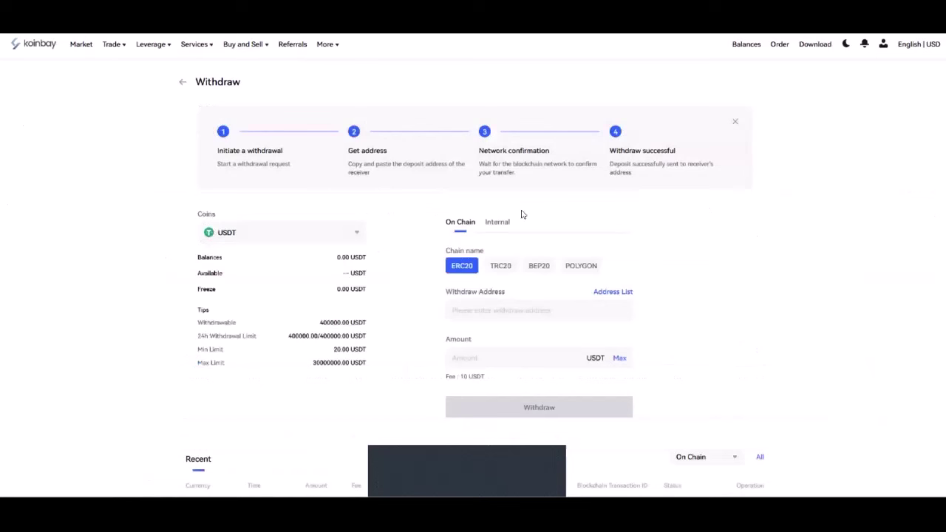
click(319, 238)
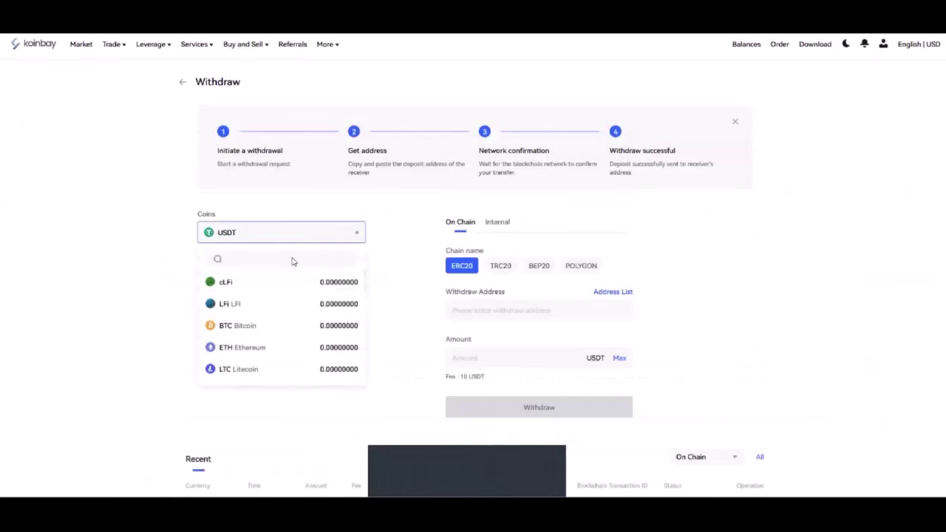
click(243, 281)
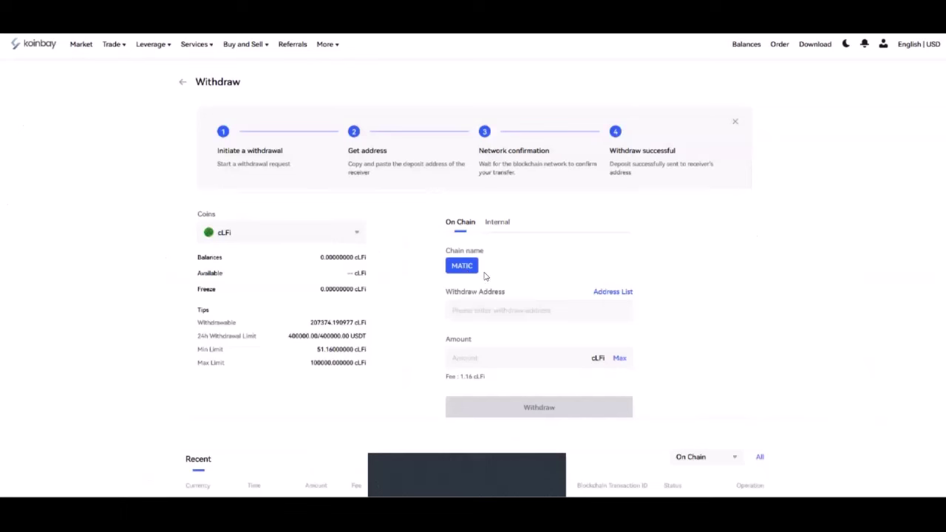
- Copy the cLFi deposit address from the KMALL deposit page and paste it as KoinBay's withdraw address
click(479, 314)
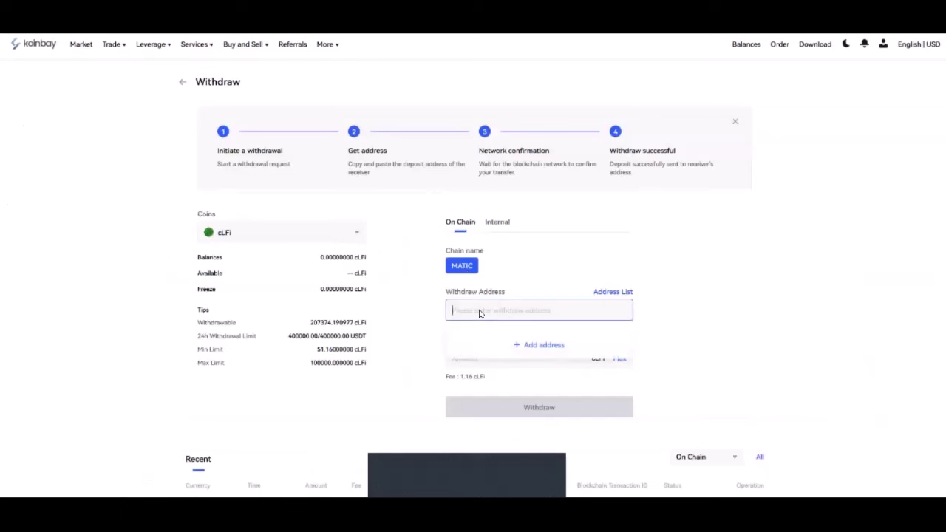
click(710, 298)
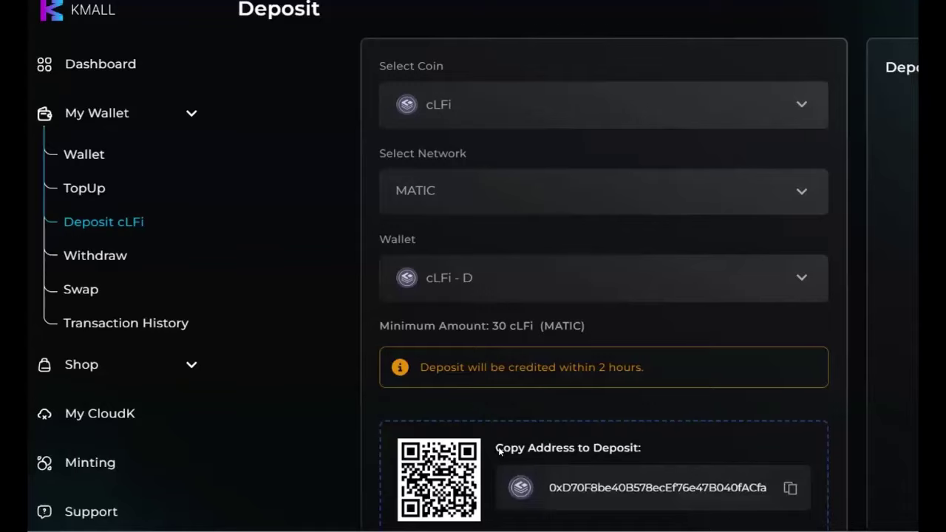
triple_click(669, 447)
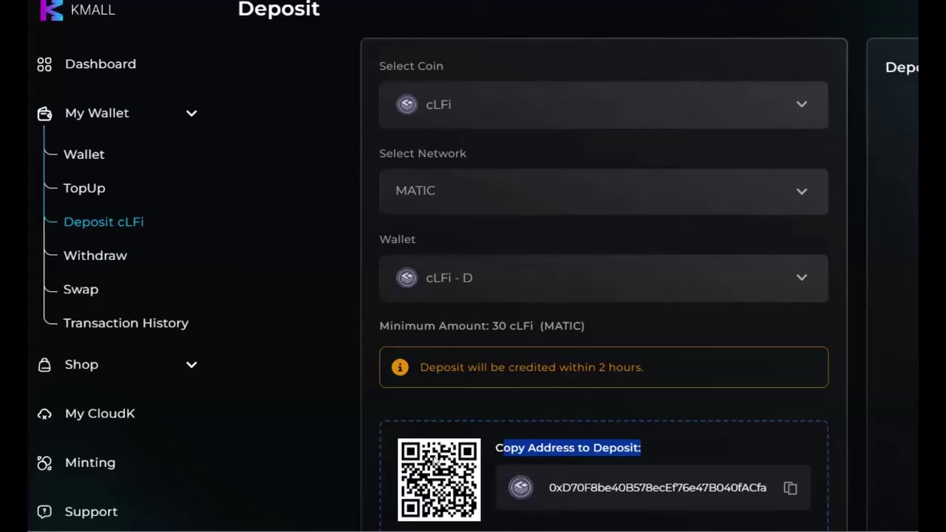
click(790, 488)
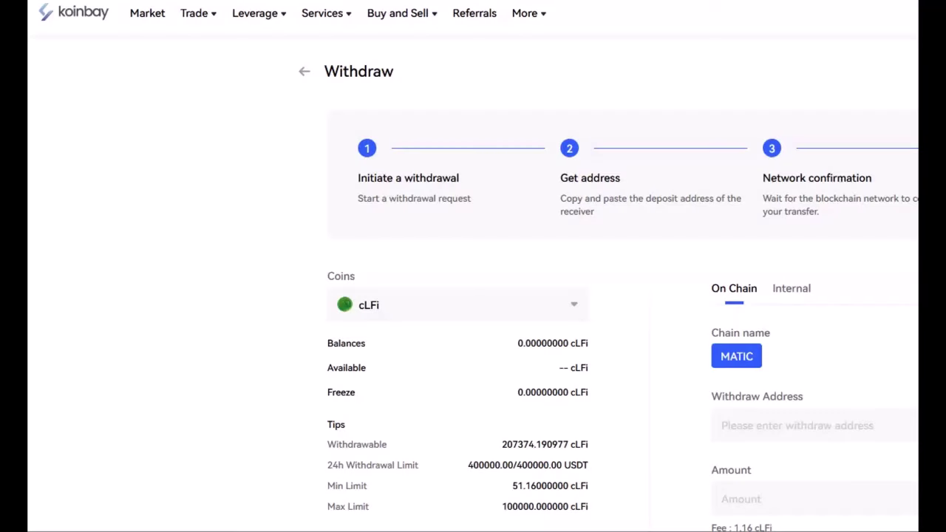
click(539, 333)
right_click(540, 336)
click(573, 418)
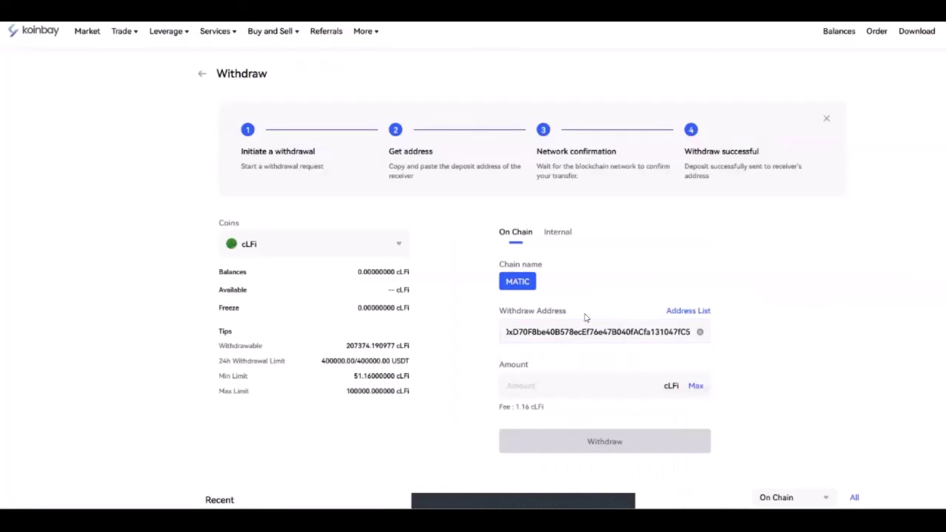
- Enter 123 cLFi as the amount to withdraw over the MATIC chain
click(615, 325)
click(594, 388)
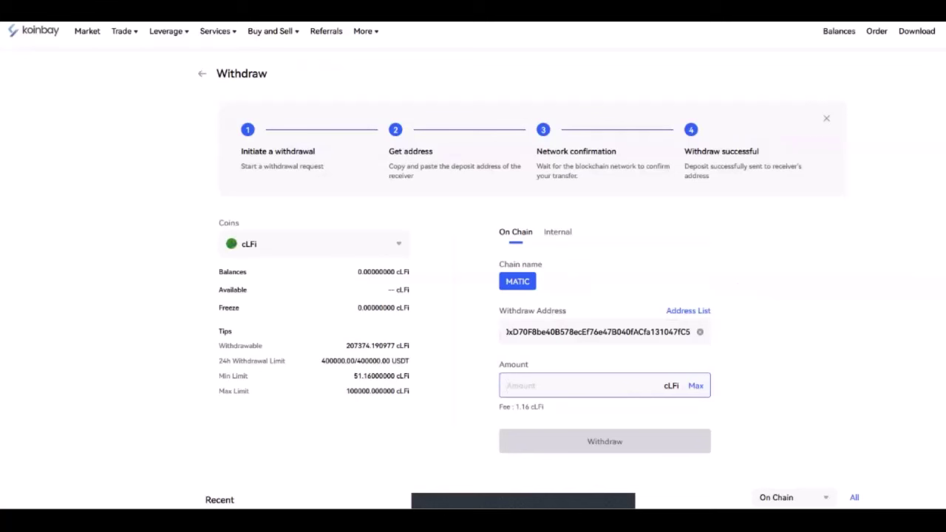
text(123)
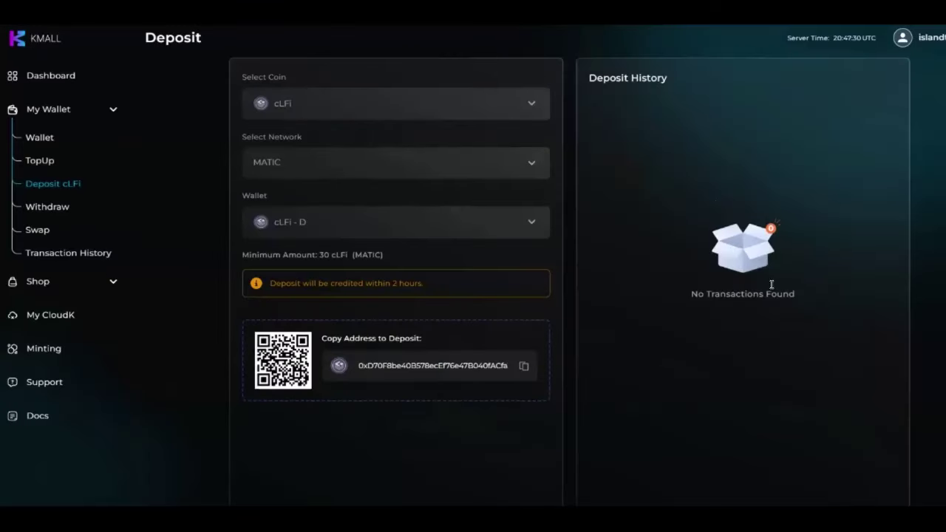
- Check the deposit history in KMALL and open the form for adding a minting utility token in My CloudK
drag(795, 295, 685, 295)
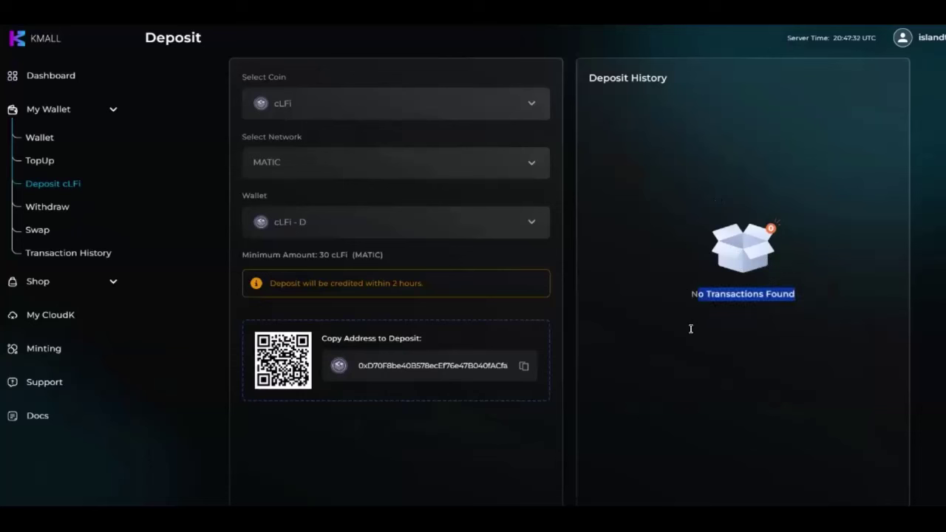
click(690, 329)
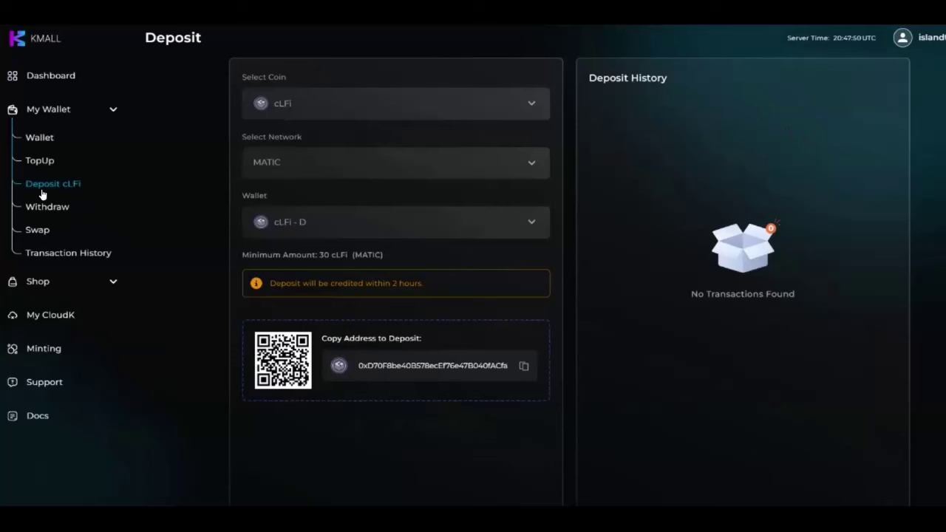
click(51, 318)
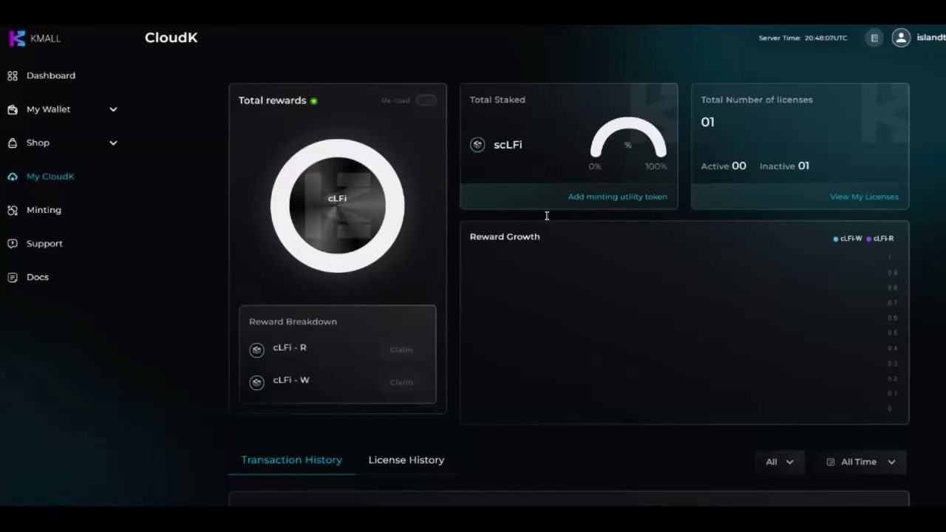
click(603, 198)
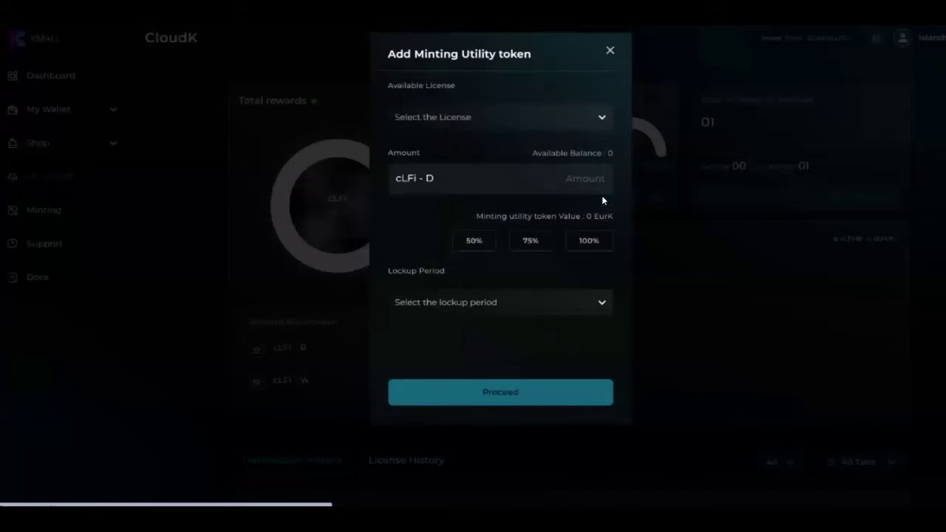
- Fill in the minting utility token form with license LayerK XSTK-110, 100% of the cLFi - D balance and a 12 months lockup
click(465, 115)
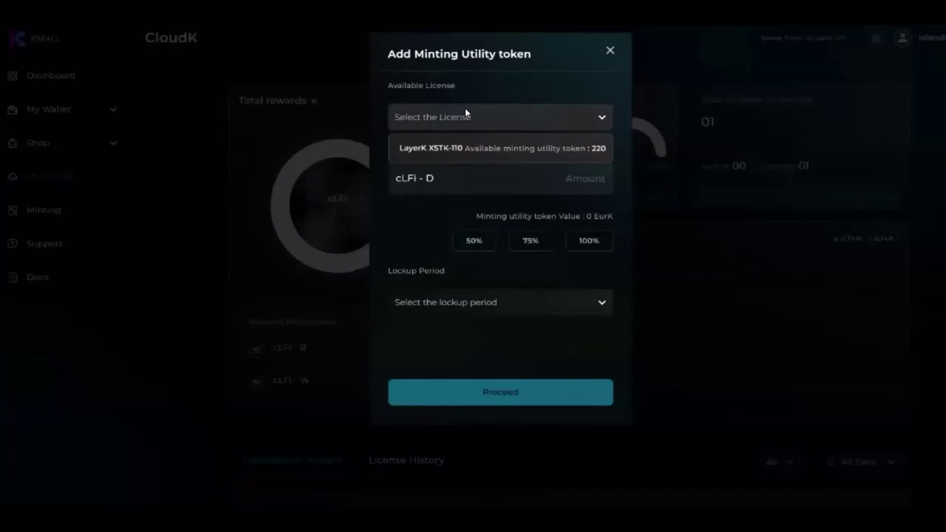
click(523, 145)
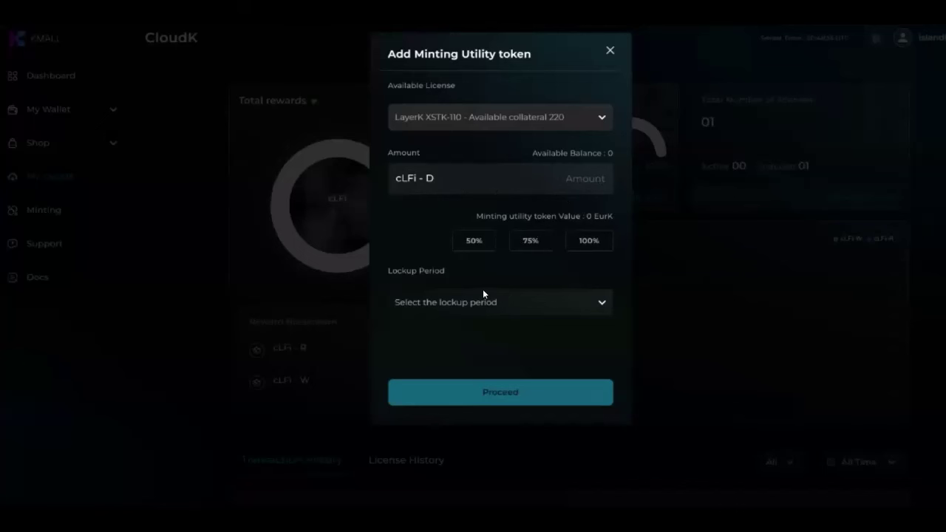
click(589, 240)
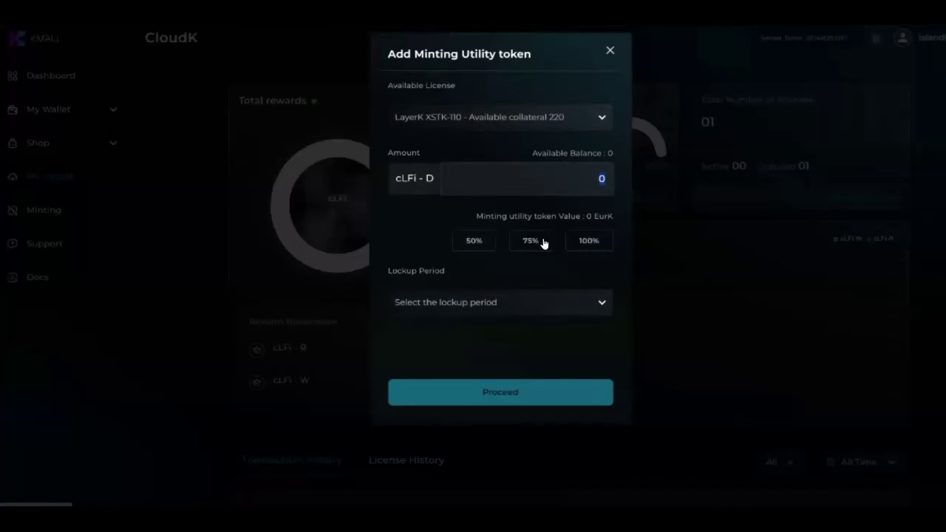
click(510, 303)
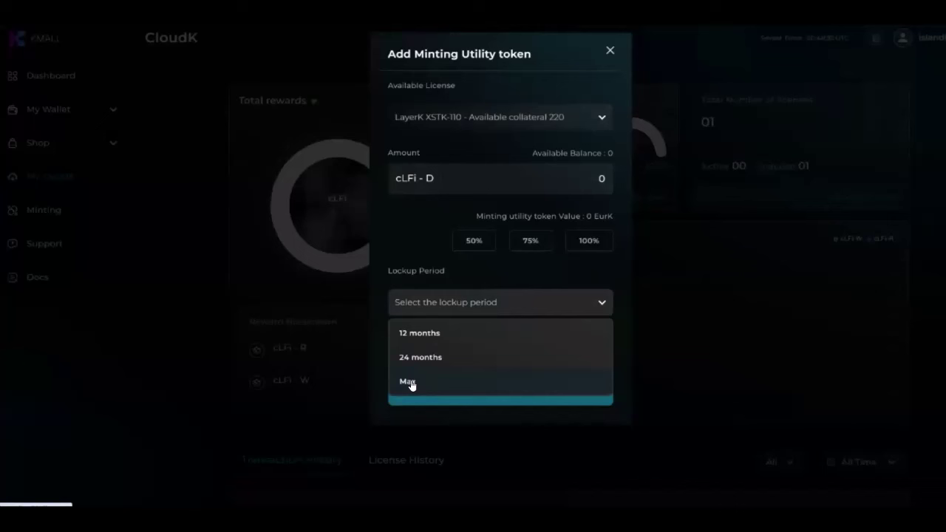
click(453, 332)
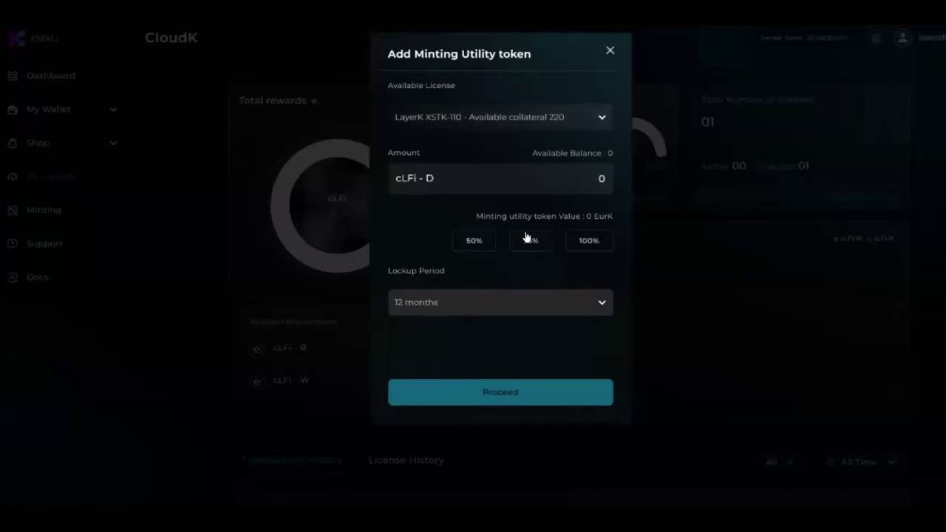
click(596, 239)
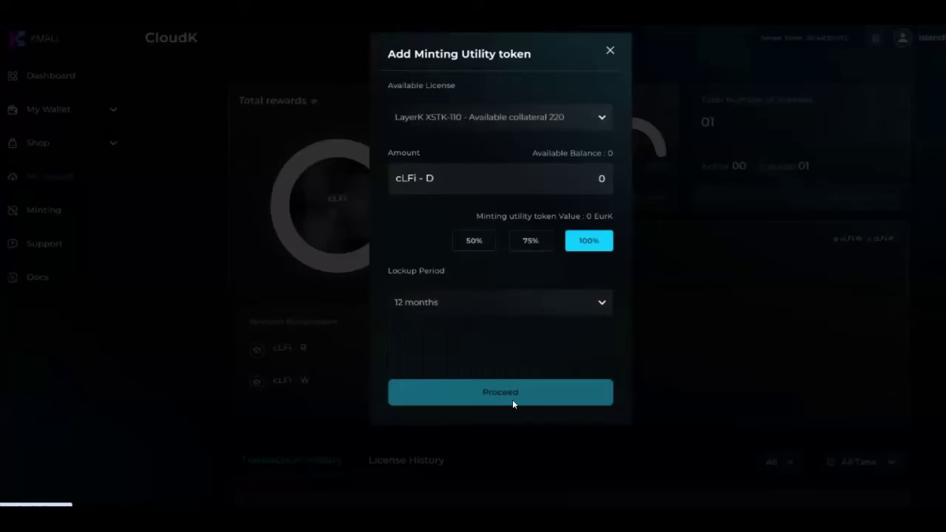
click(691, 310)
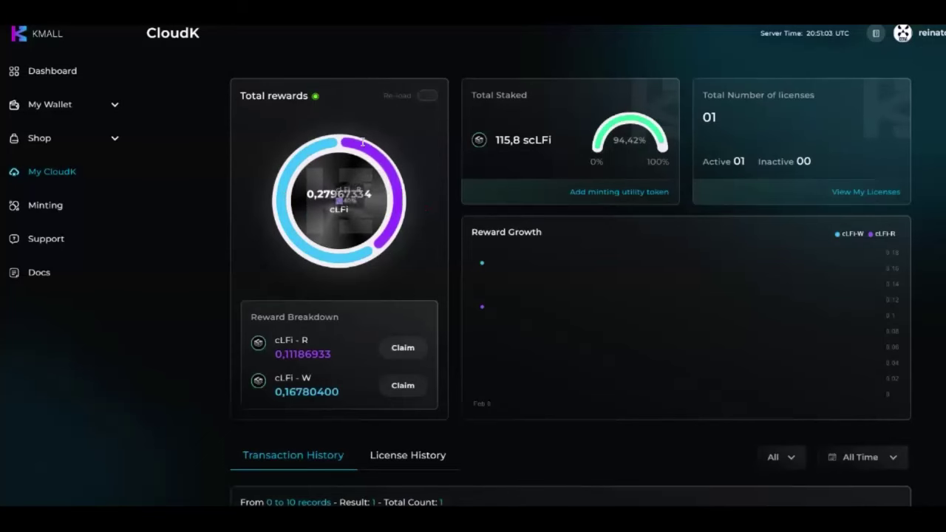
- Examine the CloudK reward split, the staked percentage of the license and the transaction history
mouse_move(377, 150)
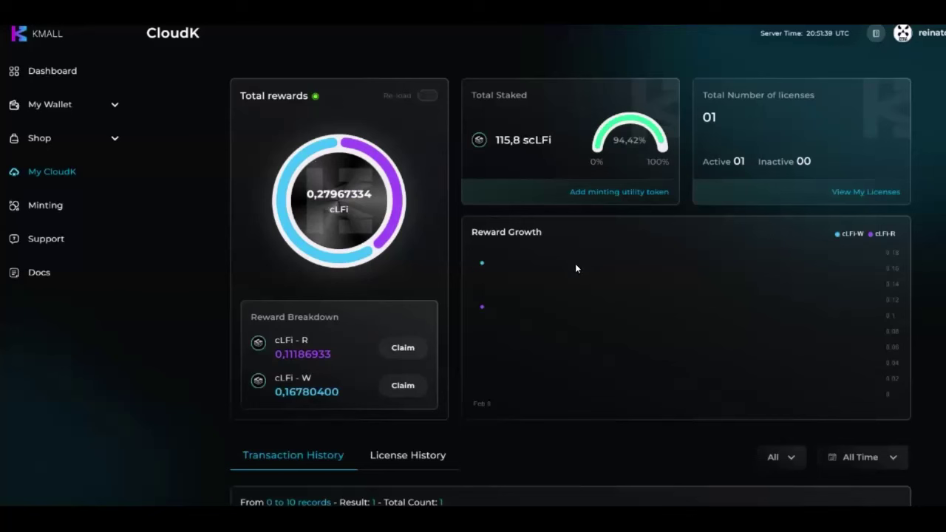
double_click(617, 139)
triple_click(618, 140)
click(620, 140)
double_click(621, 139)
click(613, 159)
scroll(593, 306, down, 1)
scroll(593, 309, down, 1)
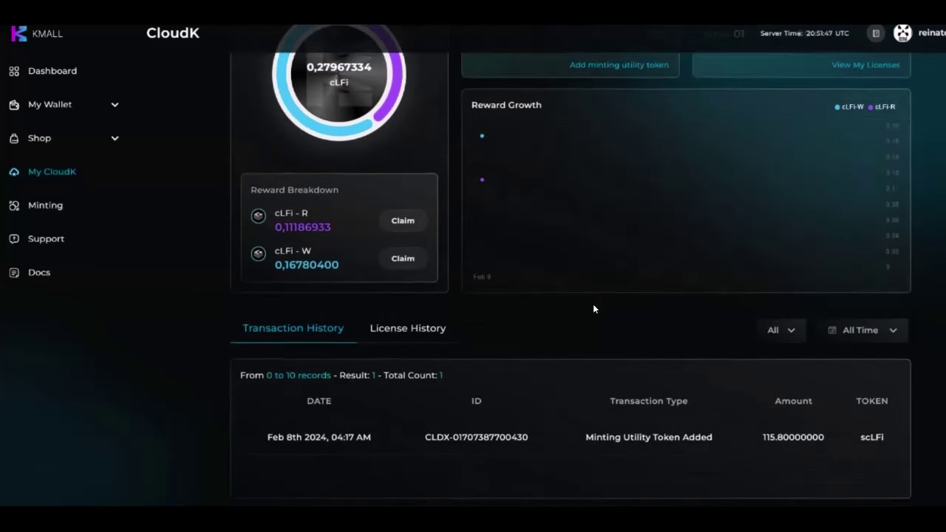
scroll(594, 309, up, 2)
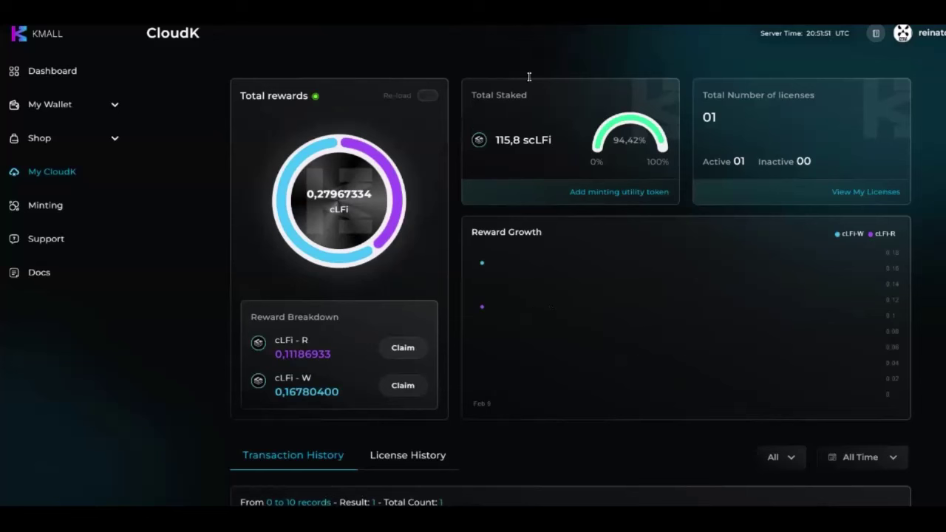
- View the form for adding a minting utility token, dismiss it and highlight the total staked amount
click(606, 189)
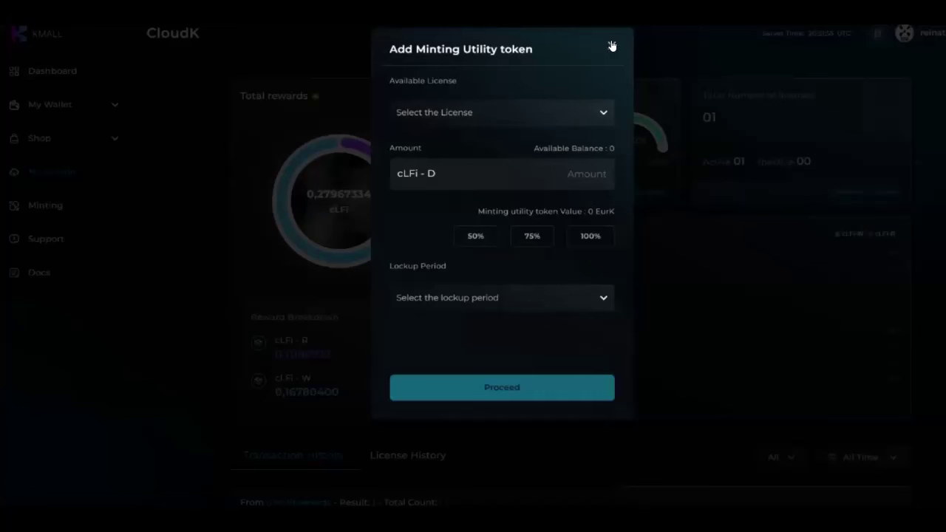
click(336, 142)
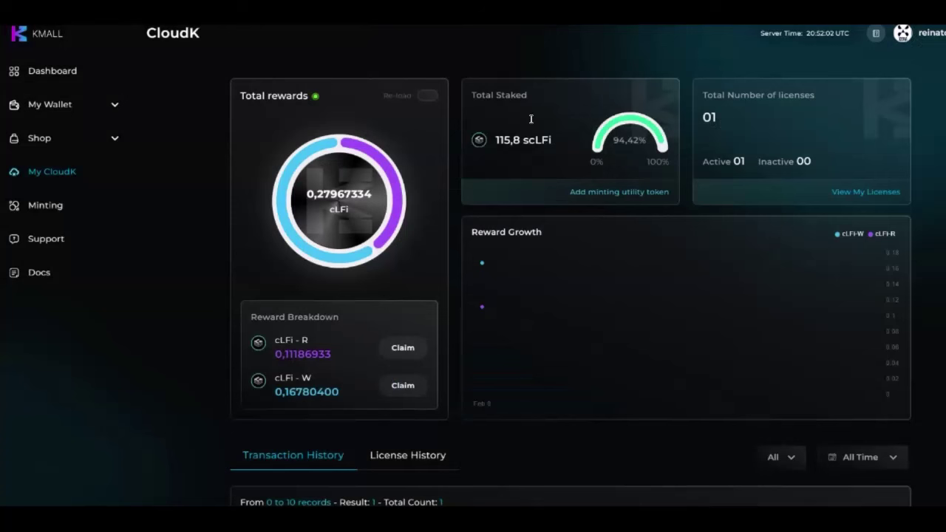
double_click(495, 139)
shift+click(545, 170)
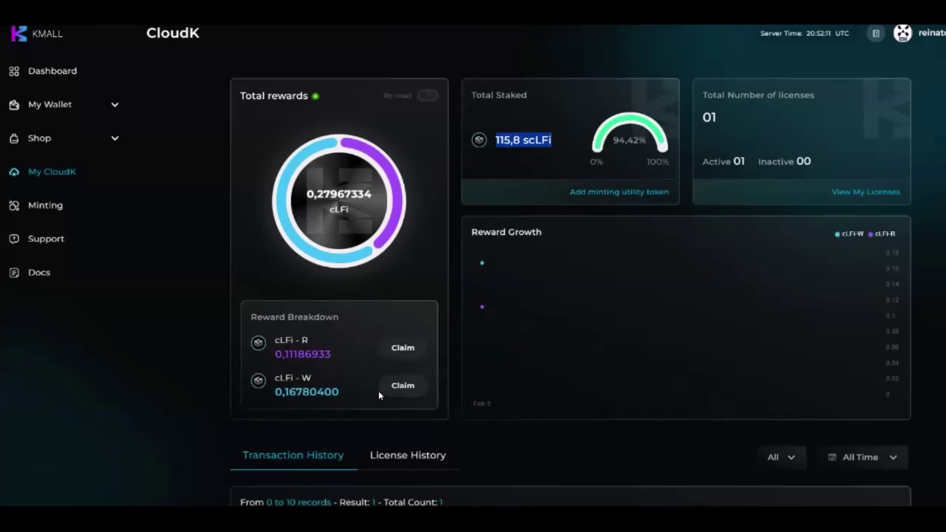
- Start a claim of the cLFi - R reward in the reward breakdown
click(403, 348)
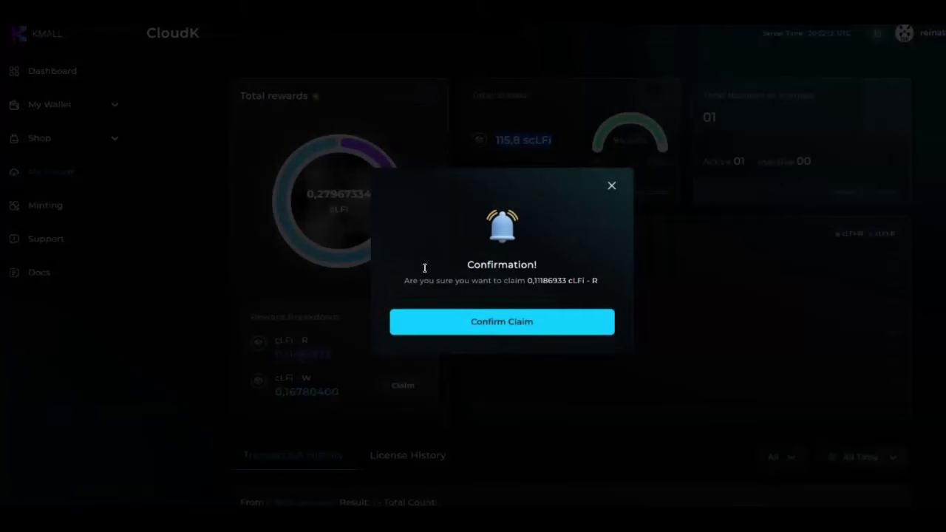